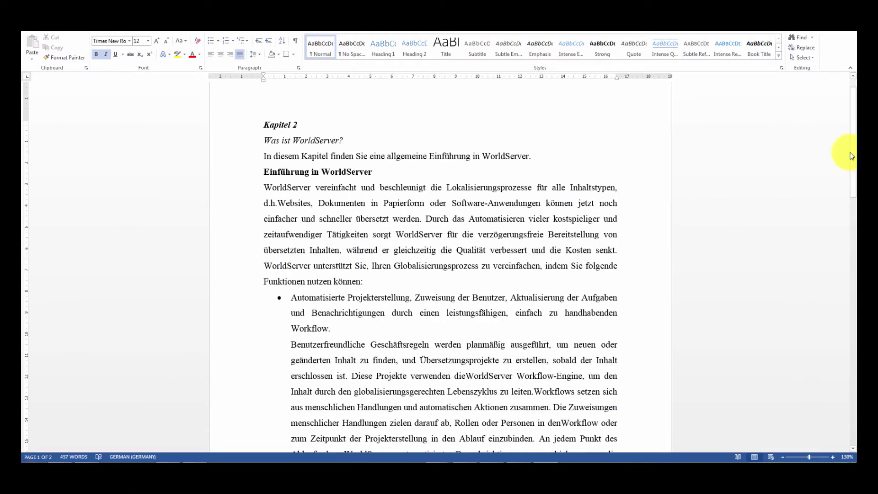
Claim the Chapter_two.docx English-US translation task in the Chapter two project and show the Edit/Translate choices.
mouse_move(852, 154)
left_mouse_down()
mouse_move(853, 319)
mouse_move(854, 162)
left_mouse_up()
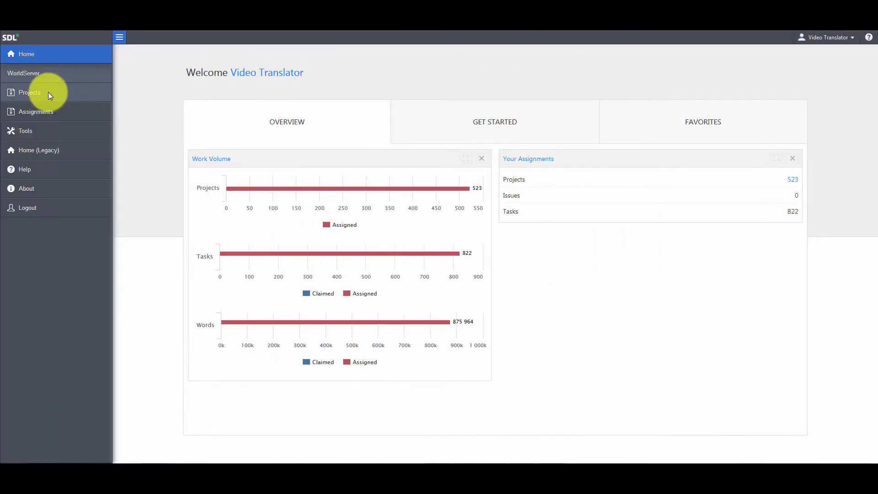
left_click(49, 94)
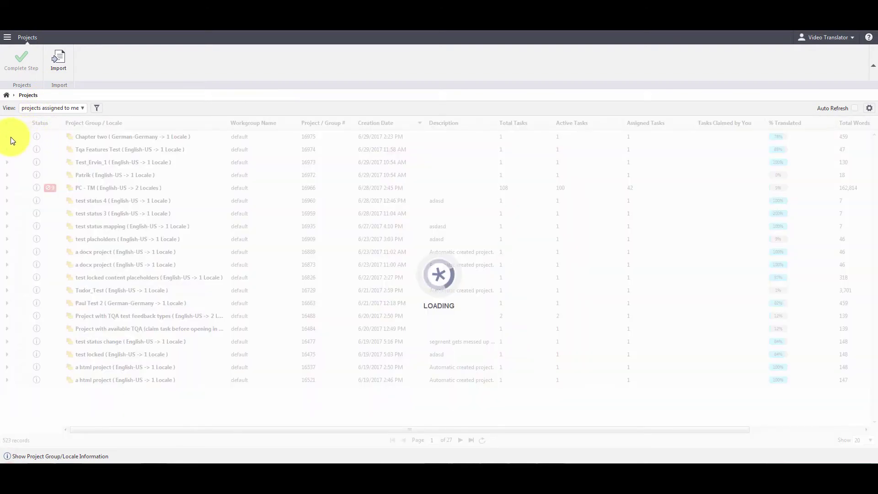
left_click(8, 137)
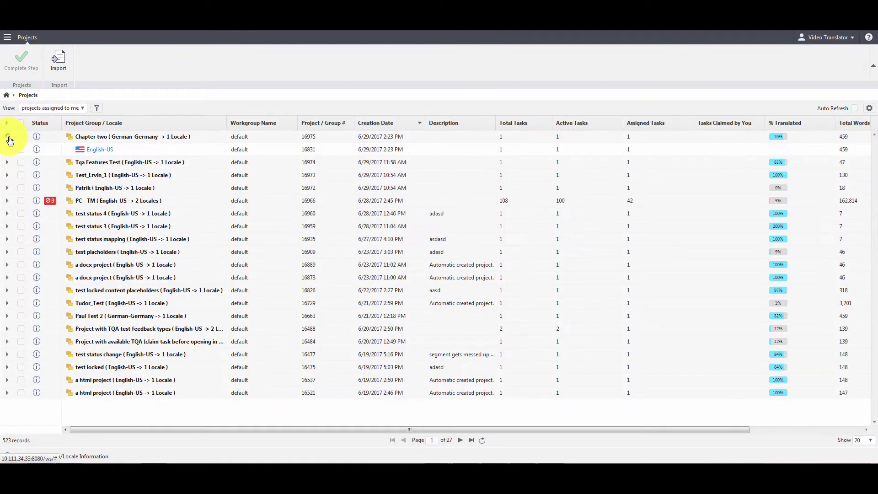
left_click(89, 149)
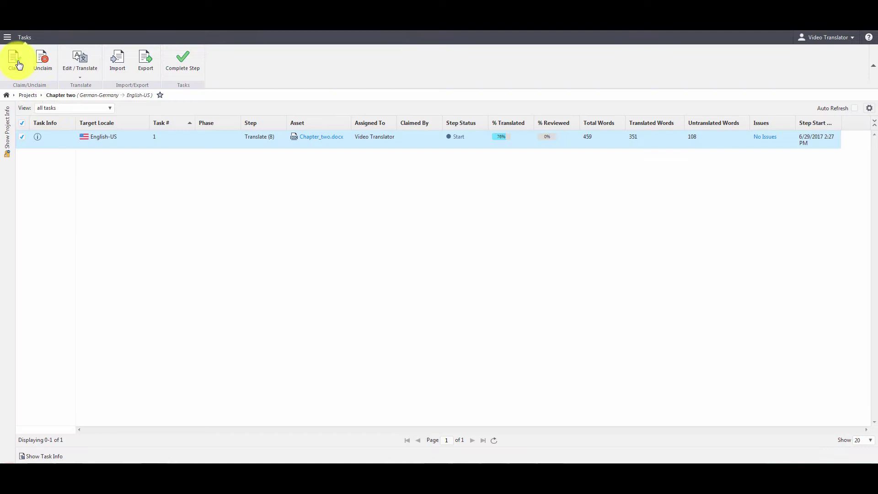
left_click(13, 59)
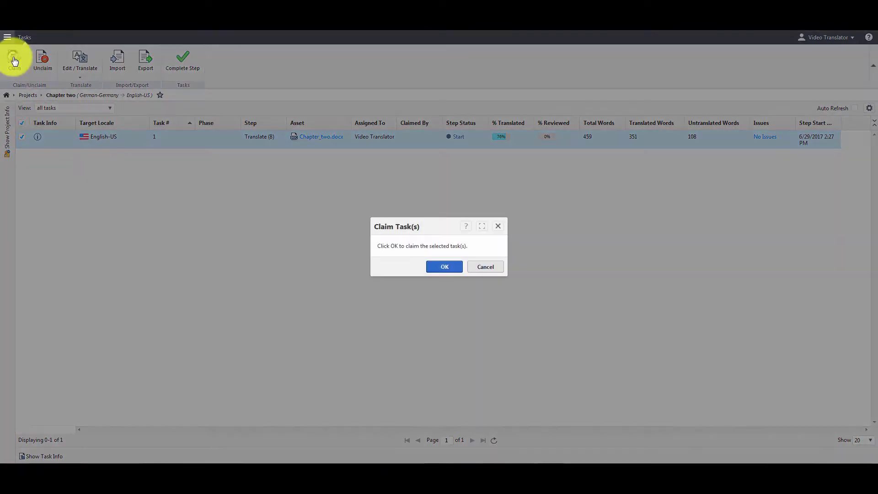
left_click(437, 267)
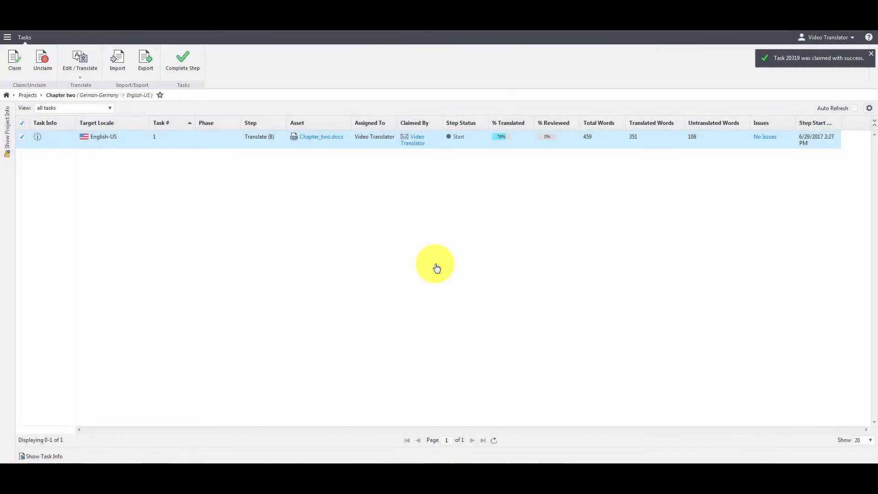
left_click(78, 82)
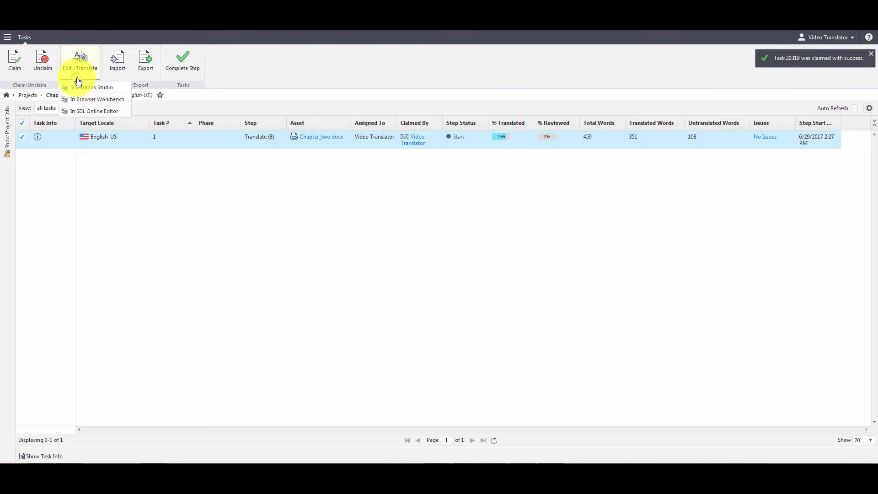
In the Online Editor, translate segment 3 as 'This chapter provides a general introduction to WorldServer' and segment 4 as 'Introduction to WorldServer'.
left_click(93, 112)
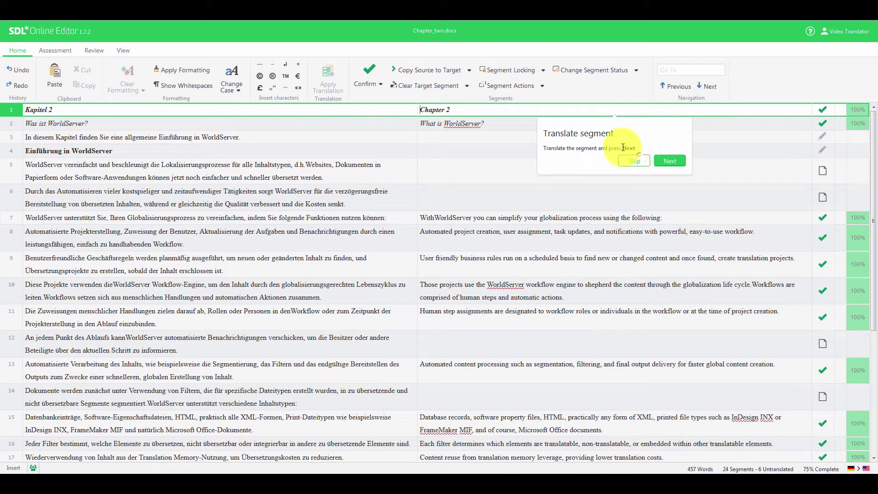
left_click(601, 136)
type("This")
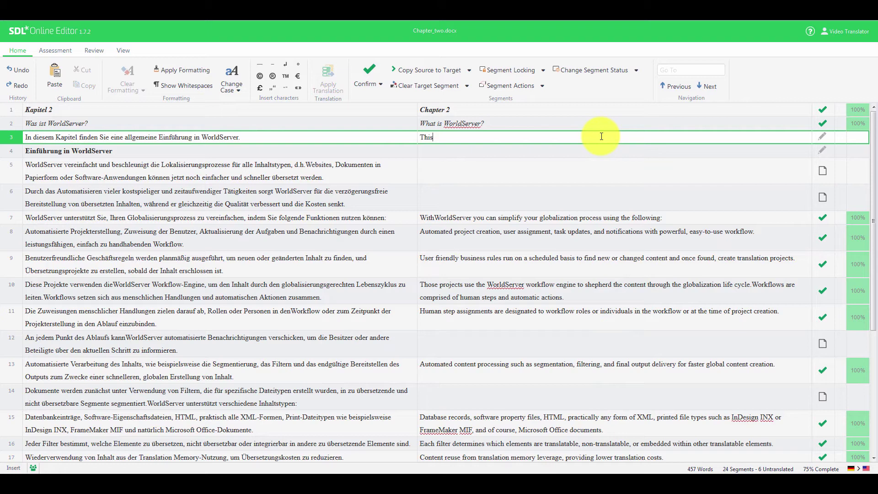
type(" chapter provides a general introducti")
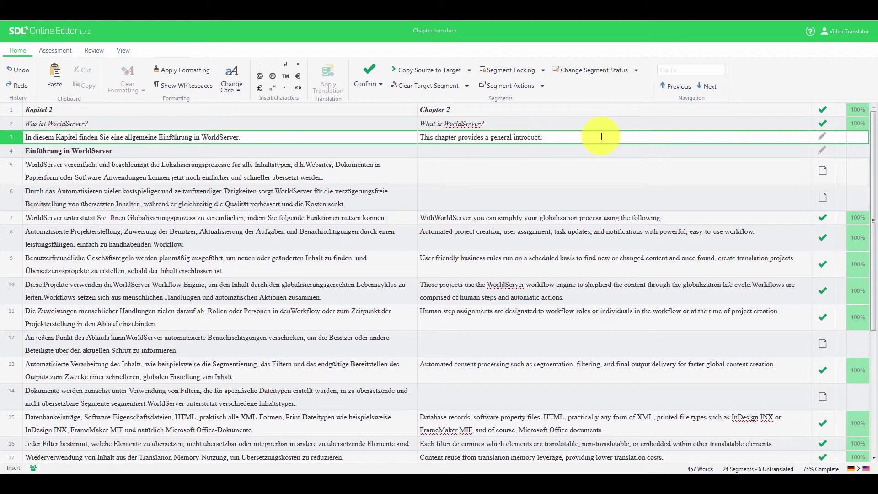
type("on to WorldServer.")
key("Down")
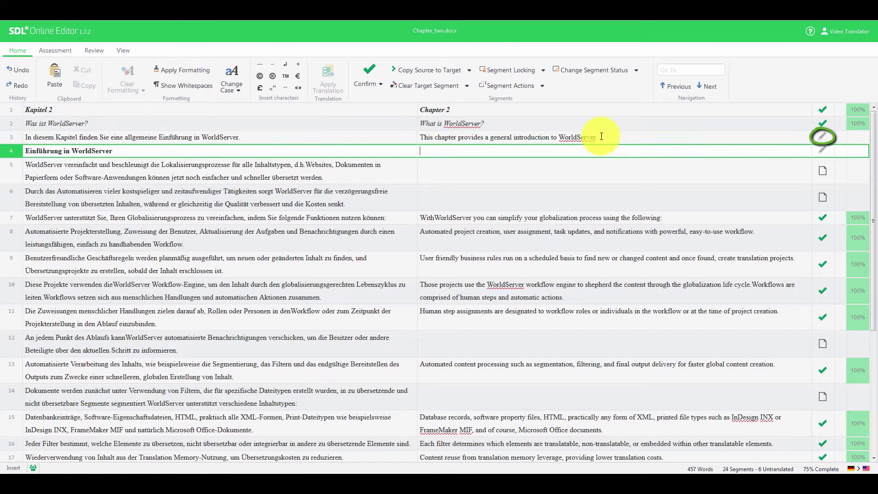
type("Introdu")
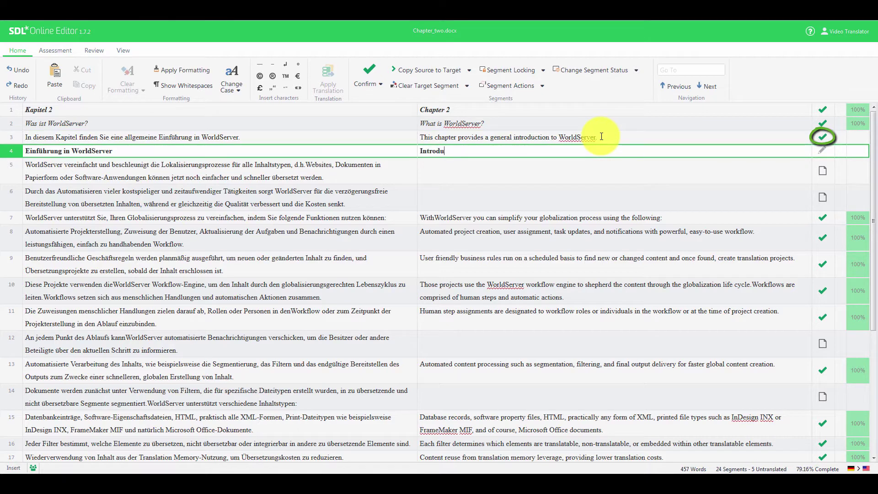
type("ction to Wor")
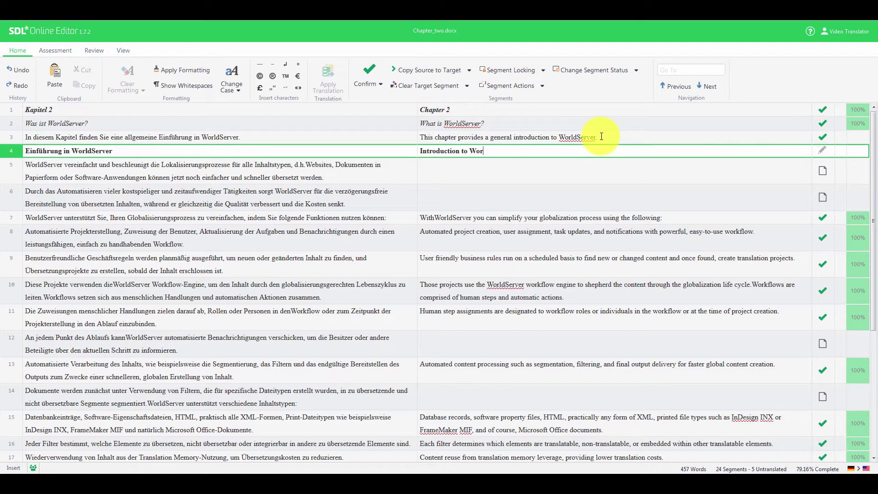
type("ldServer")
Confirm segment 4 and turn on translation memory lookups.
key("ctrl+Return")
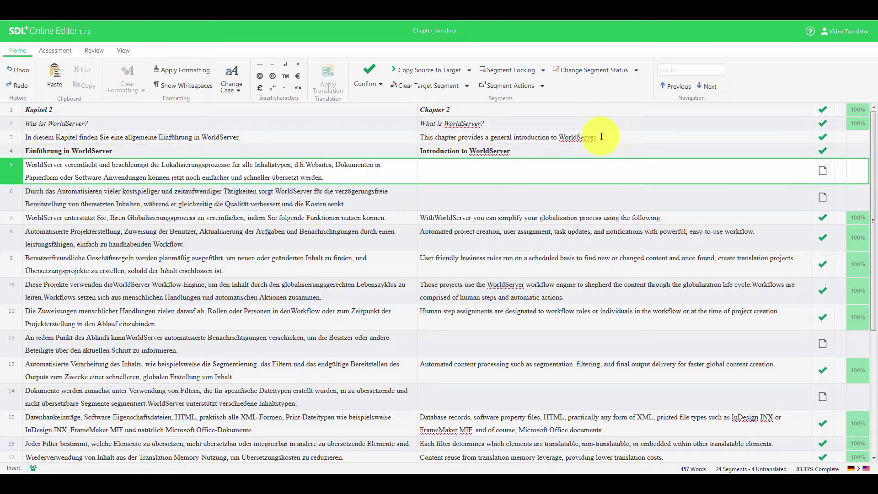
left_click(118, 52)
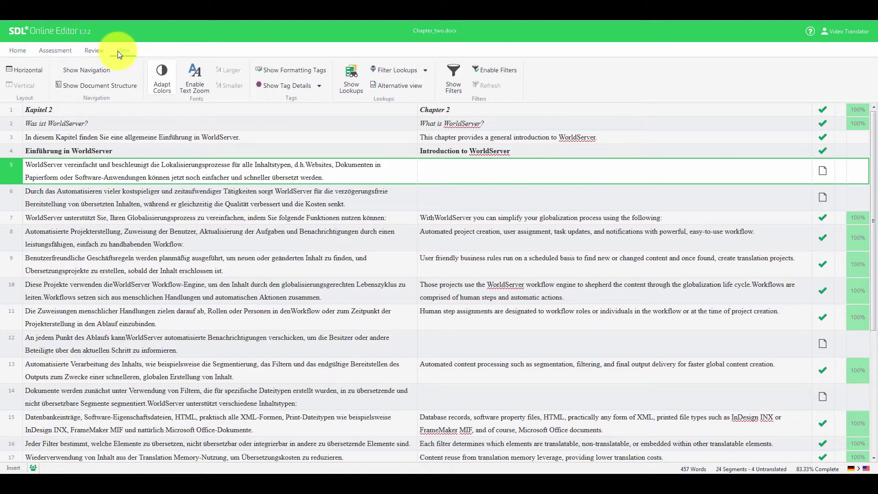
left_click(354, 81)
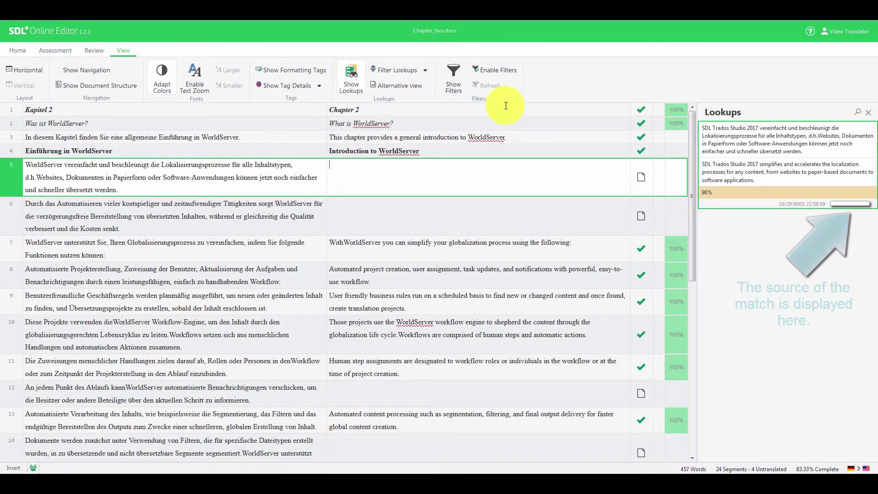
Insert the 90% lookup match into segment 5, replace the product name with 'WorldServer', and confirm.
double_click(791, 169)
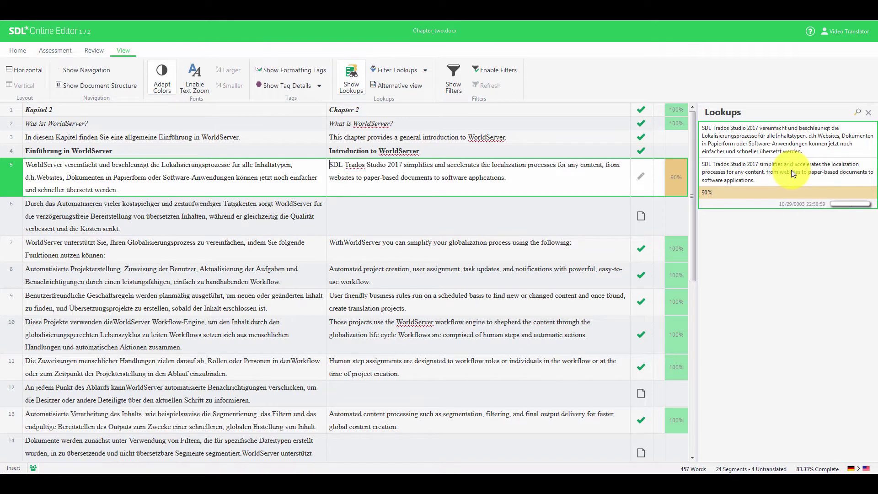
key("ctrl+shift+Left")
left_click(402, 166)
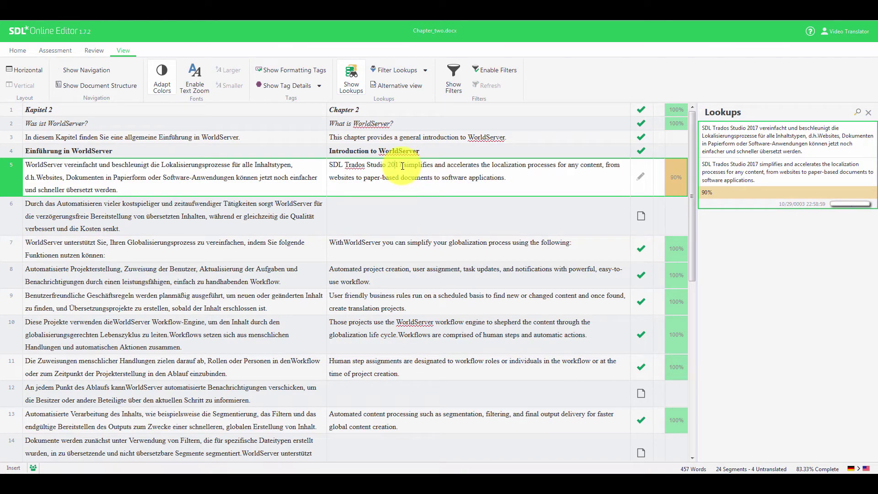
key("BackSpace")
key("BackSpace")
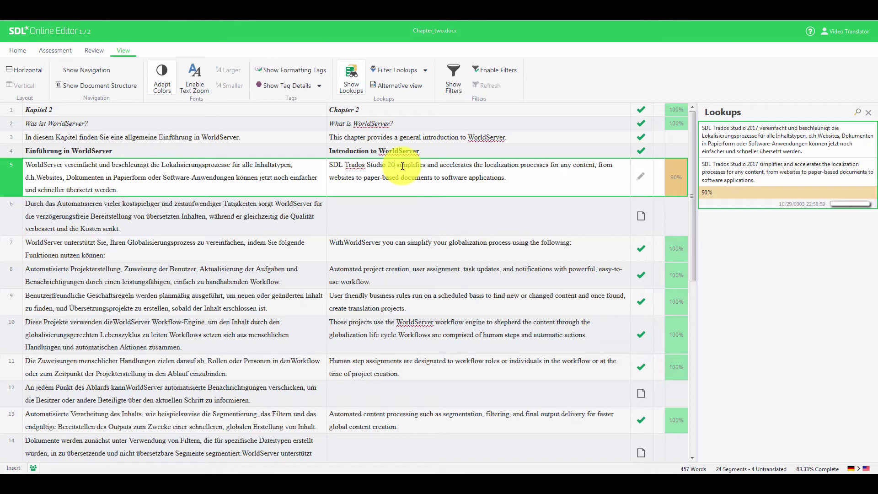
key("ctrl+BackSpace")
key("ctrl+BackSpace")
key("ctrl+BackSpace")
key("ctrl+BackSpace")
type("Wo")
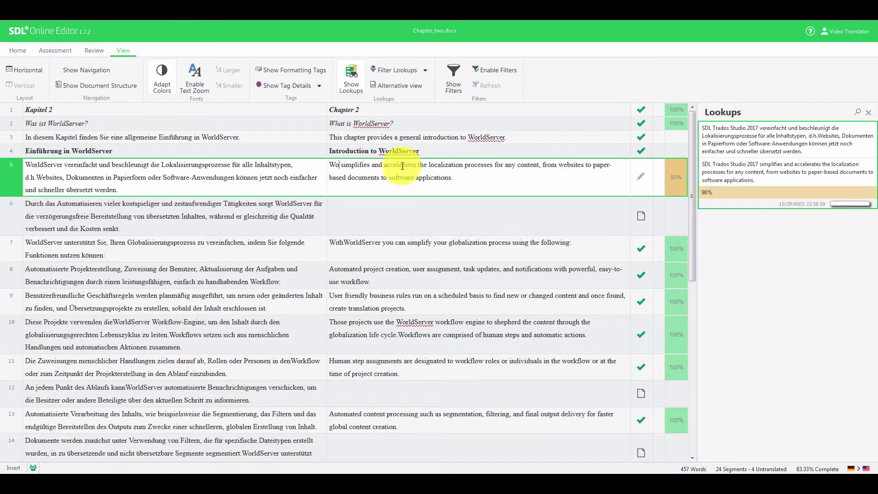
type("rldServer")
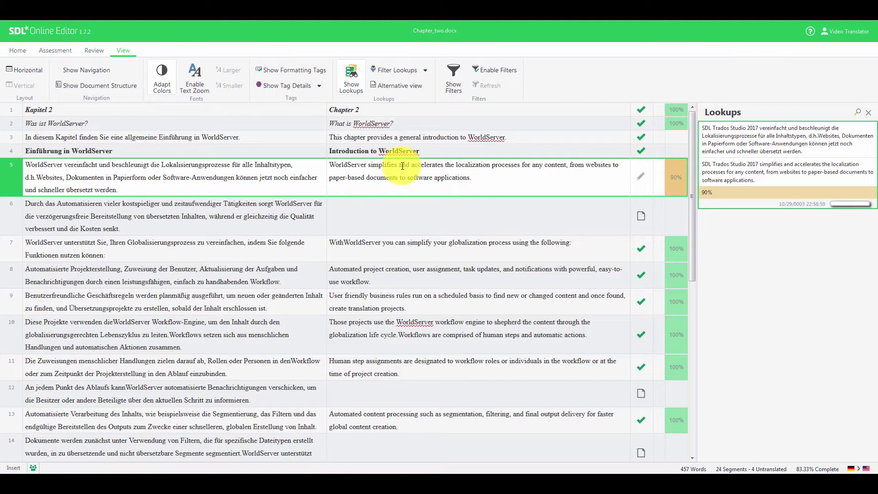
key("ctrl+Return")
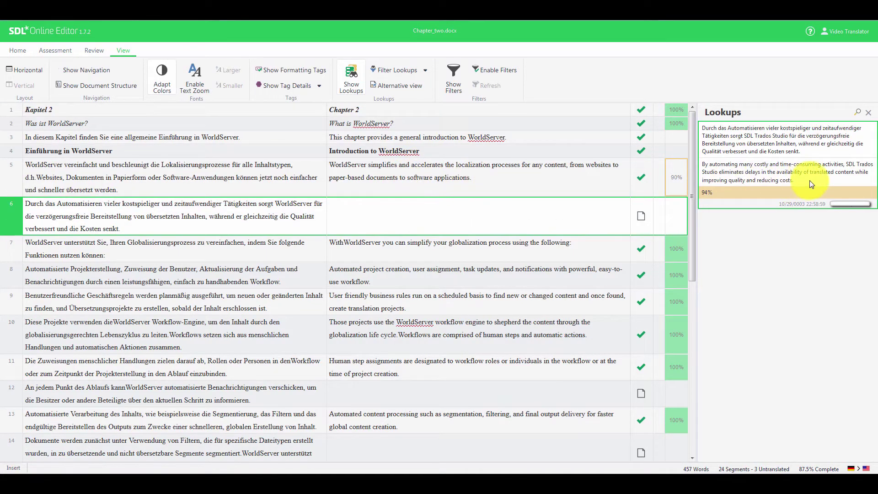
Insert the 94% match into segment 6, replace 'SDL Trados Studio' with 'WorldServer', and confirm.
double_click(809, 180)
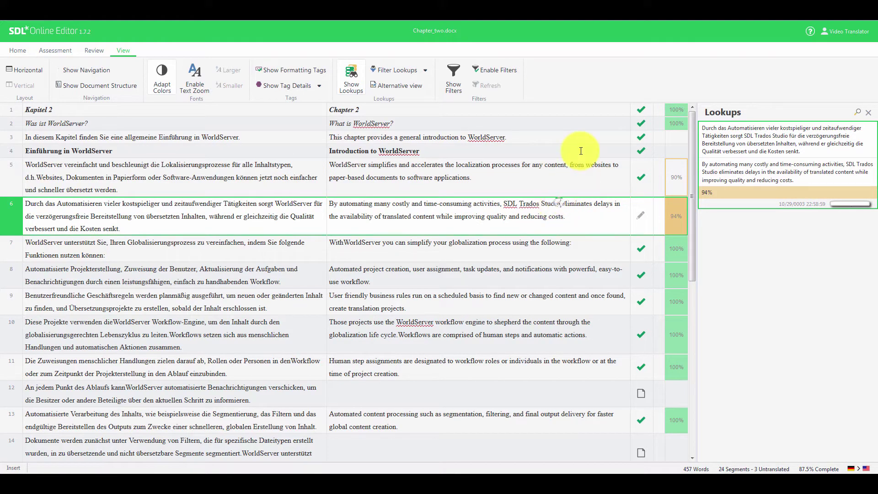
key("BackSpace")
key("BackSpace")
key("BackSpace")
key("BackSpace")
key("BackSpace")
key("BackSpace")
key("BackSpace")
key("BackSpace")
key("BackSpace")
key("BackSpace")
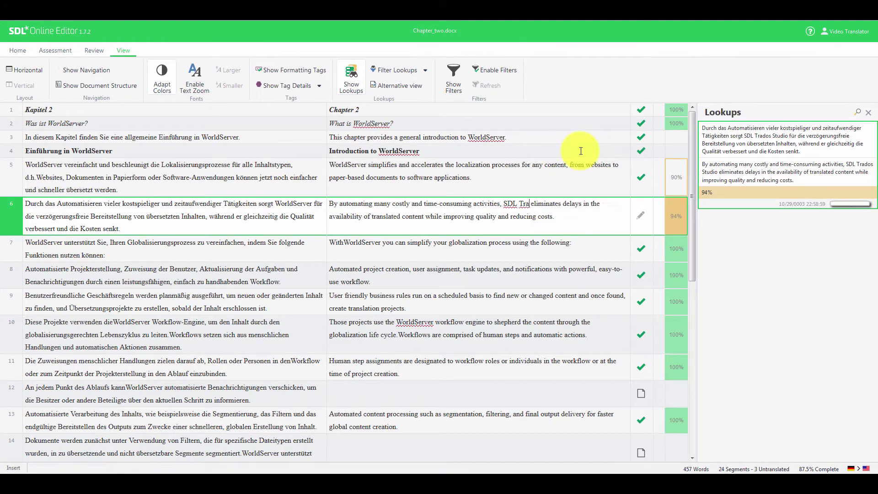
key("BackSpace")
key("BackSpace")
key("BackSpace")
key("BackSpace")
key("BackSpace")
key("BackSpace")
key("BackSpace")
type("Wo")
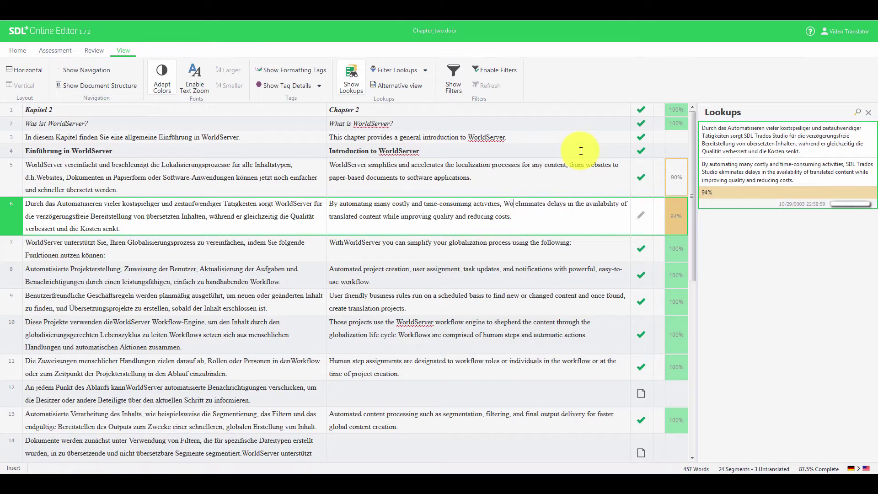
type("rldServe")
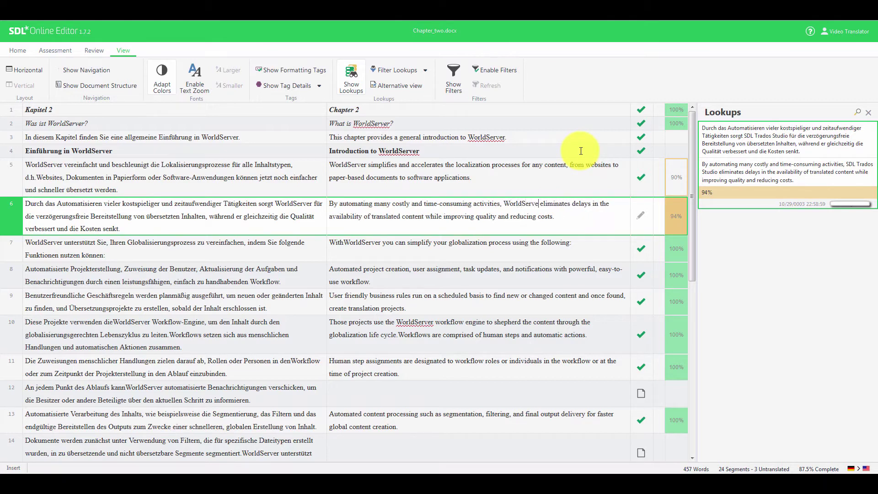
type("r")
key("ctrl+Return")
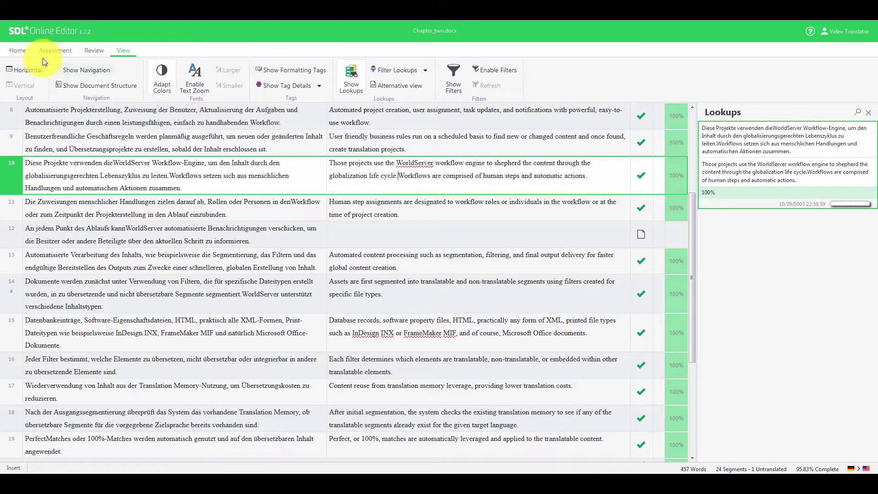
Make segment 10's source editable and split it into segments 10a and 10b.
left_click(17, 50)
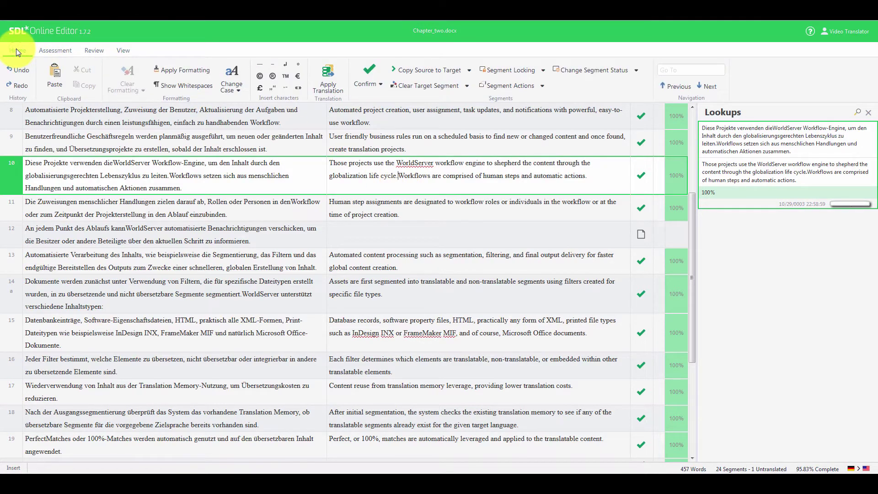
left_click(543, 87)
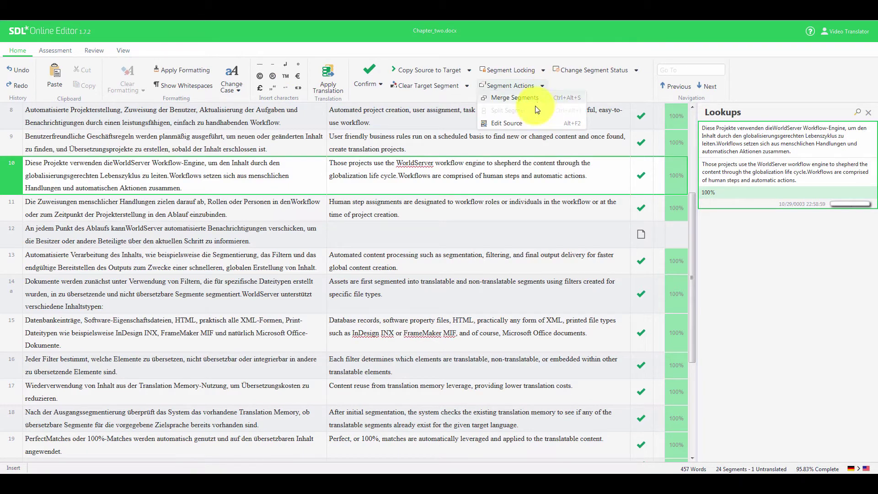
left_click(523, 124)
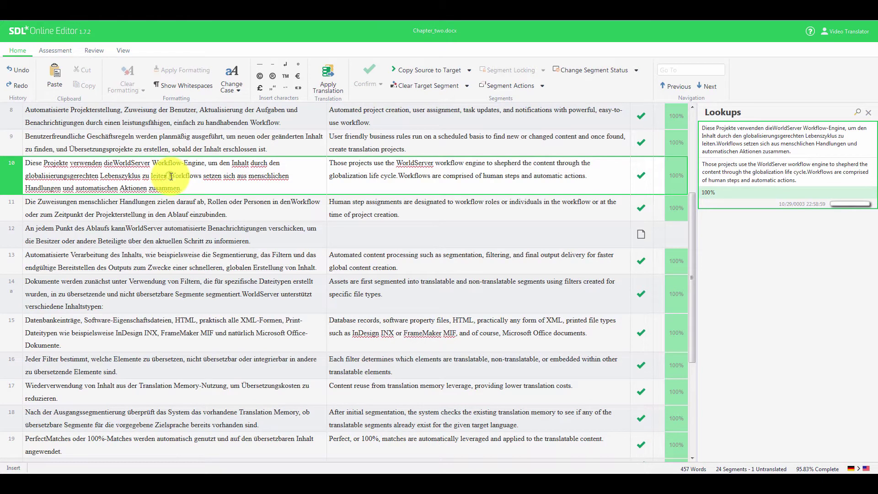
left_click(542, 86)
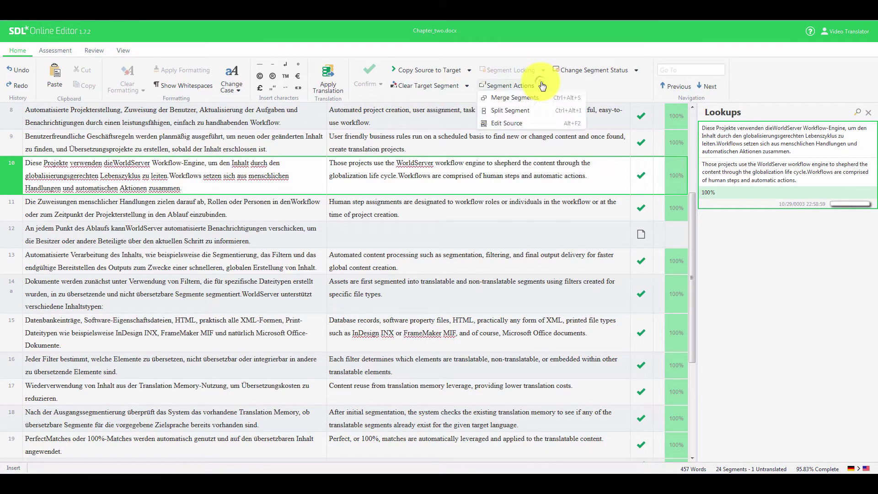
left_click(527, 112)
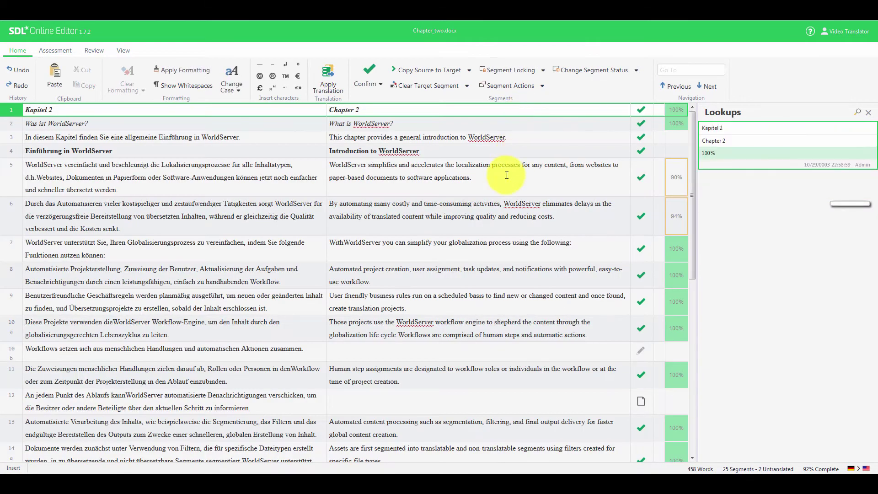
Move the workflows sentence from segment 10a's translation into segment 10b.
scroll(502, 183, "down", 2)
scroll(503, 183, "down", 1)
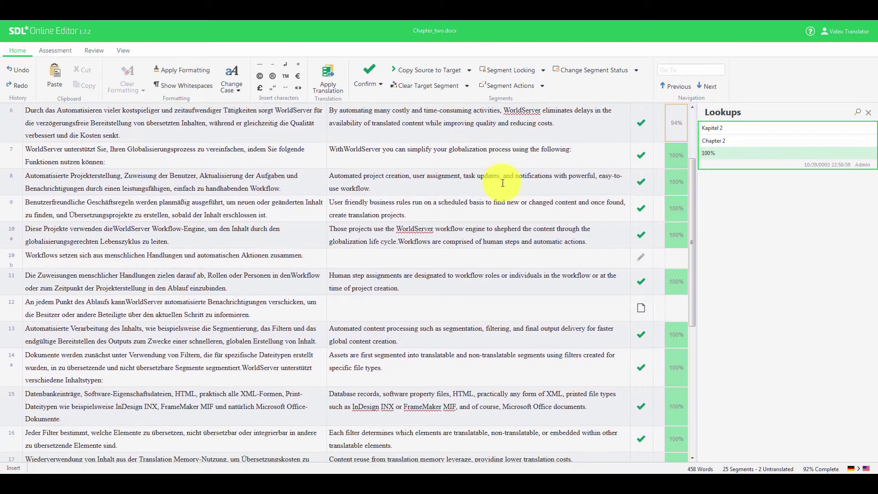
left_click(588, 241)
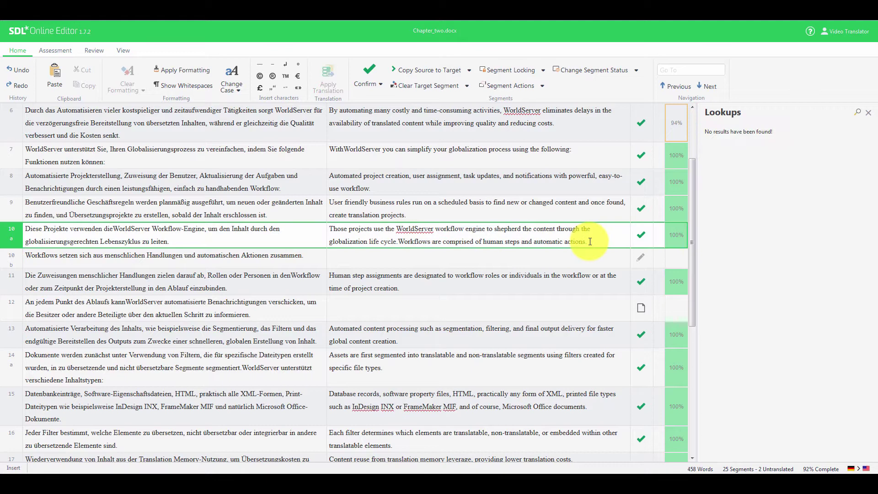
left_click_drag(590, 241, 400, 243)
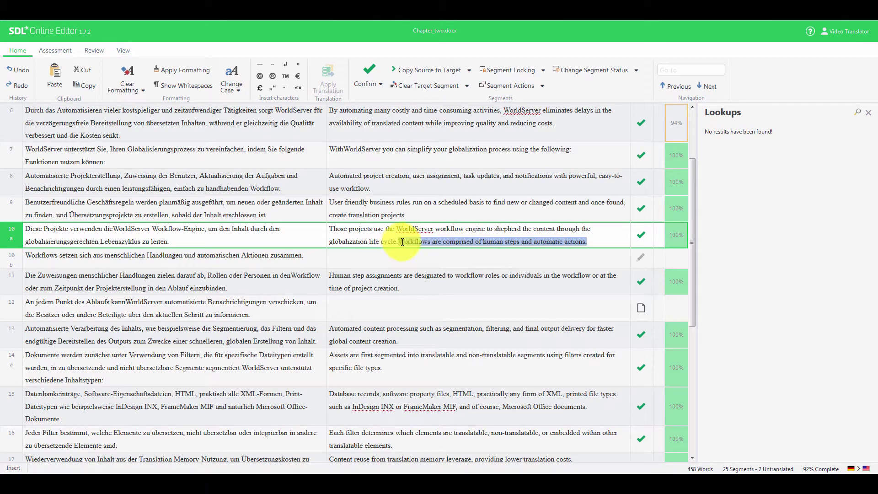
left_click(83, 70)
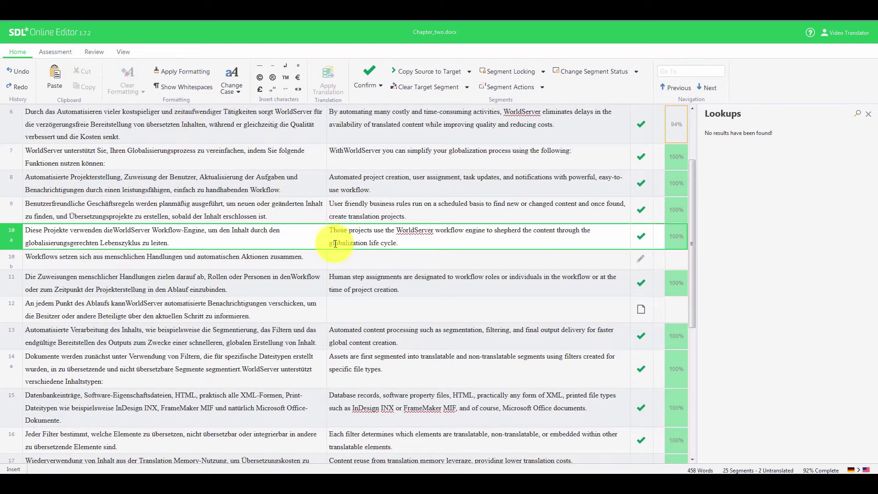
left_click(344, 256)
key("ctrl+v")
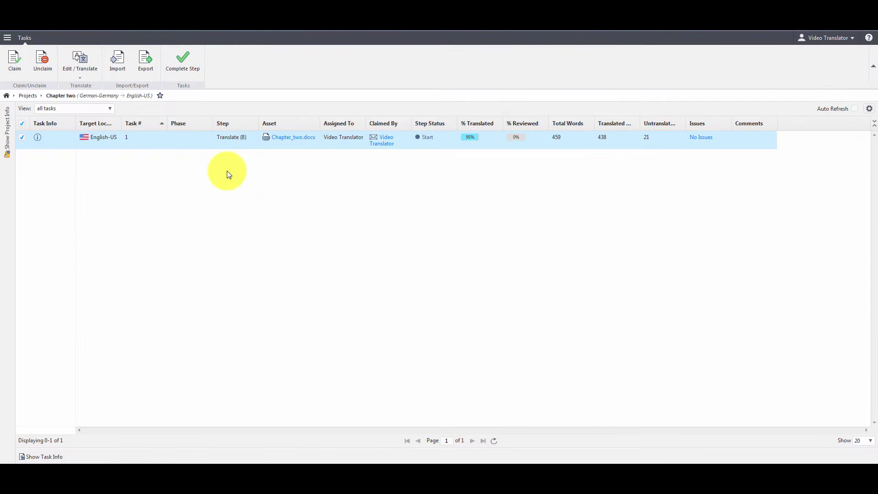
Complete the Chapter_two.docx Translate step with SaveToWS as the next step.
left_click(190, 71)
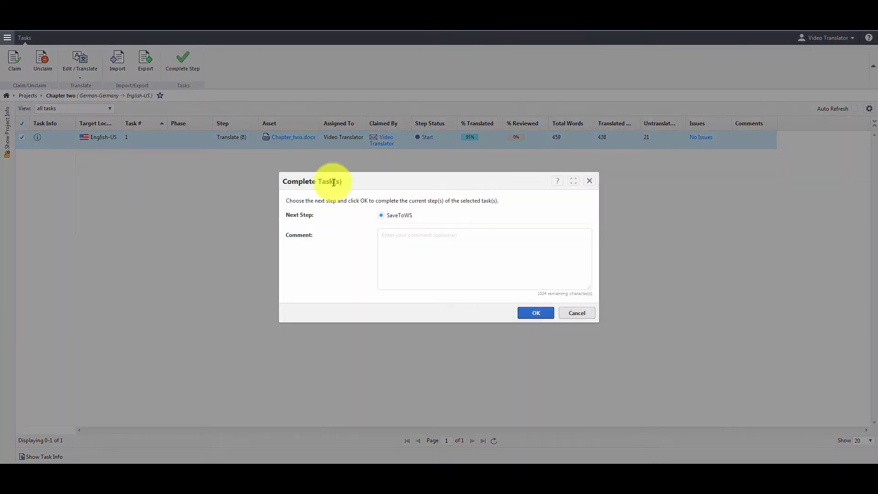
left_click(533, 314)
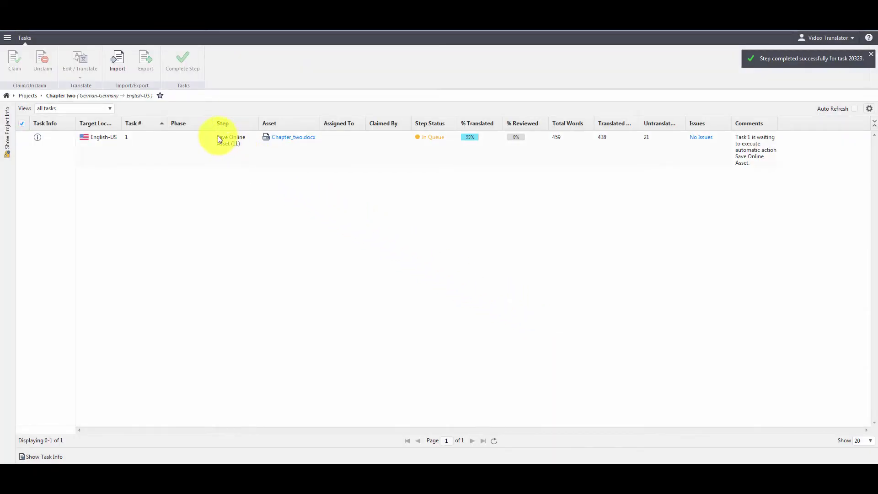
left_click_drag(244, 144, 249, 148)
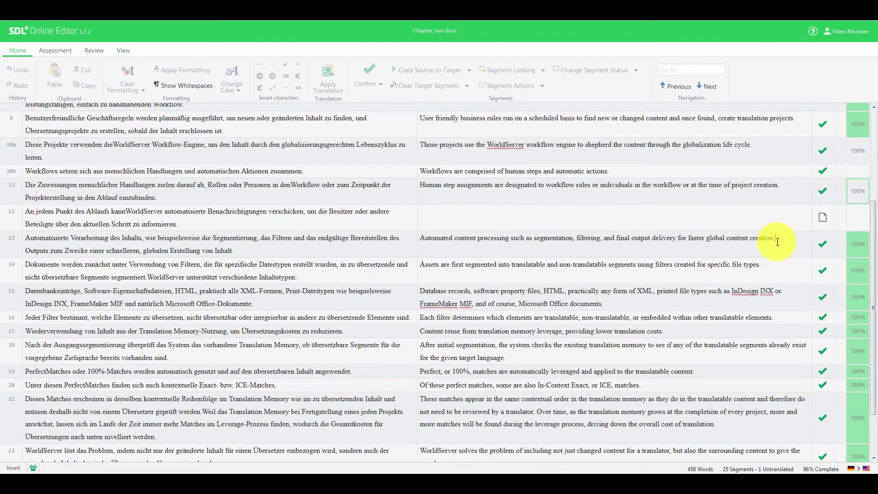
Select segment 13, show the Comments pane from the Review tab, and place the cursor in its translation.
left_click(777, 241)
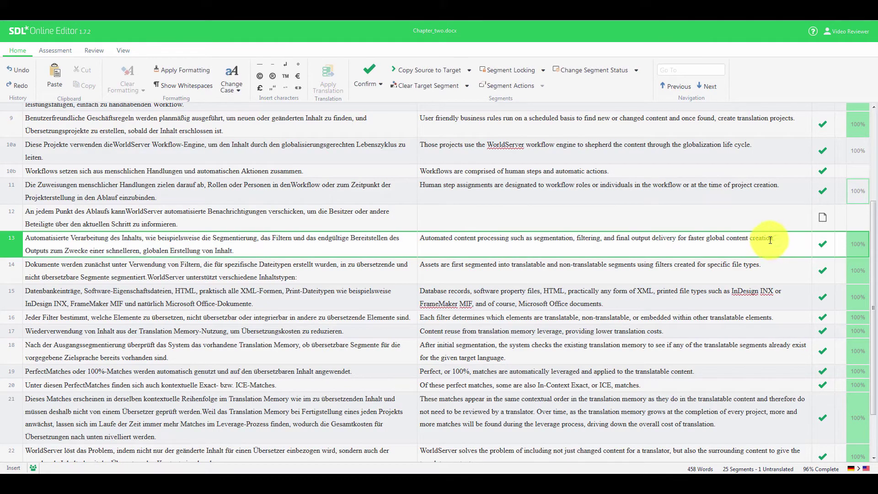
left_click(95, 50)
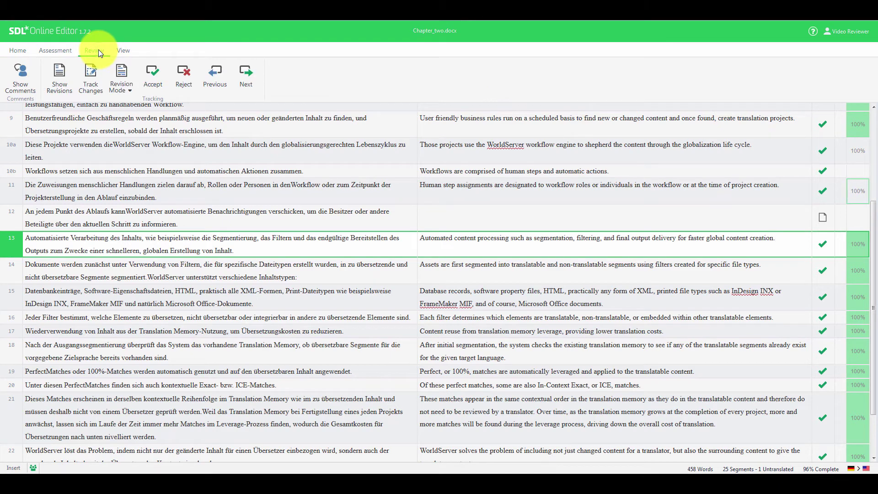
left_click(28, 77)
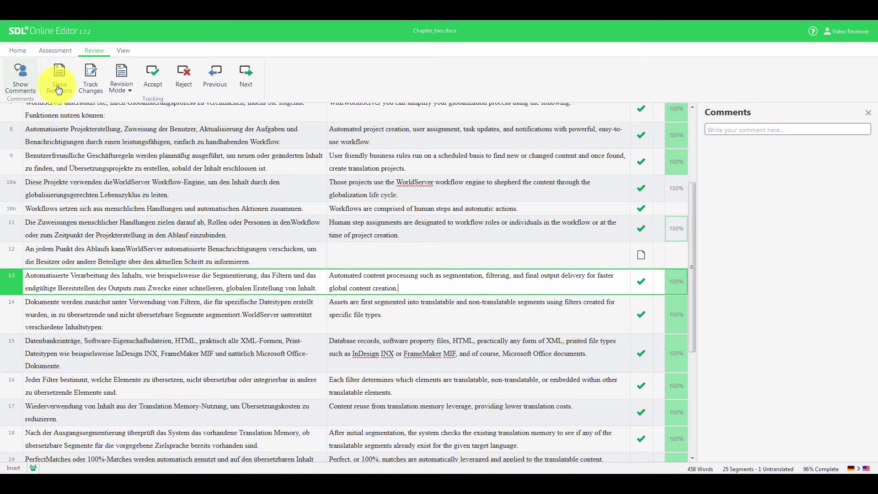
left_click(394, 287)
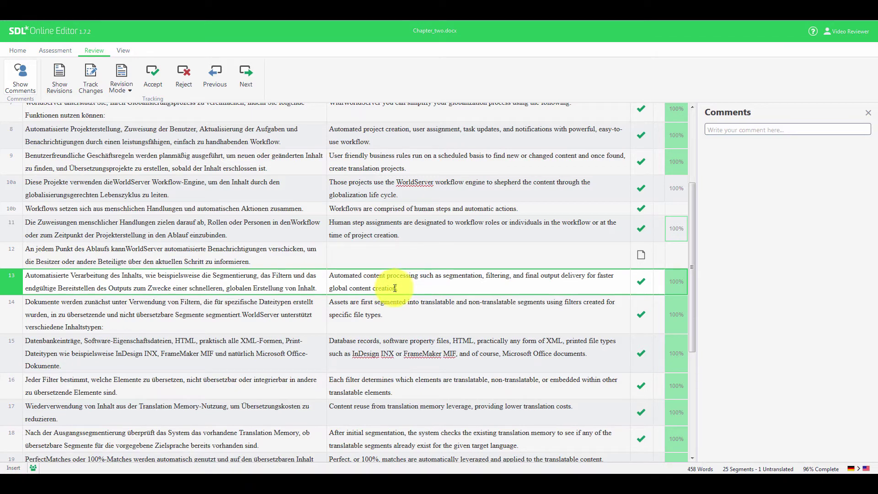
Post a Warning comment 'You forgot to translate segments 12!' on 'content creation', scoped to Current Selection.
left_click_drag(394, 287, 350, 285)
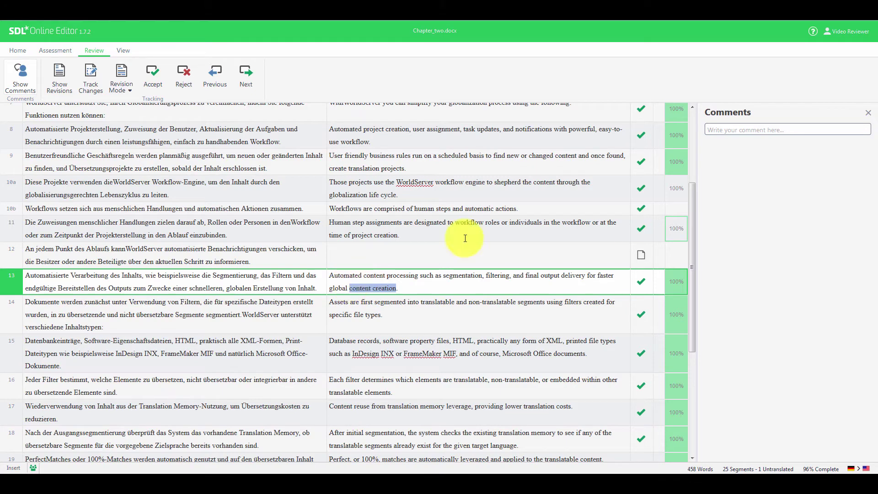
left_click(784, 131)
type("Yo")
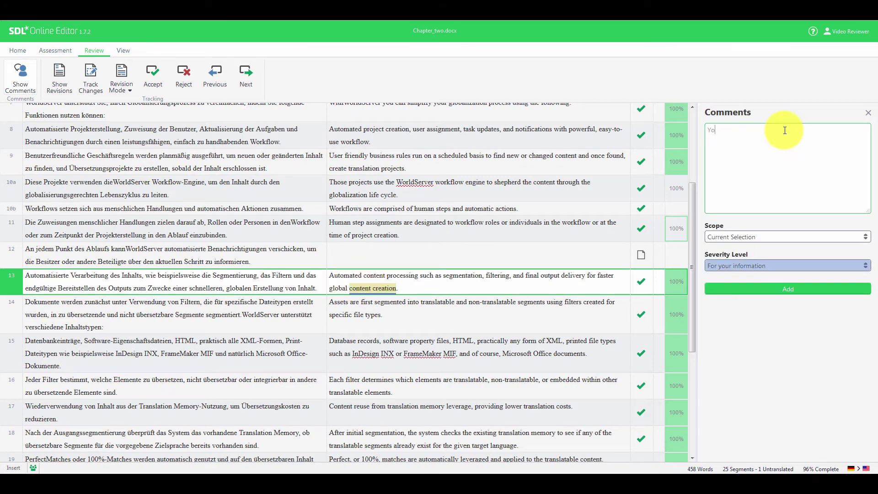
type("u forgot to translate segments 12!")
left_click(767, 237)
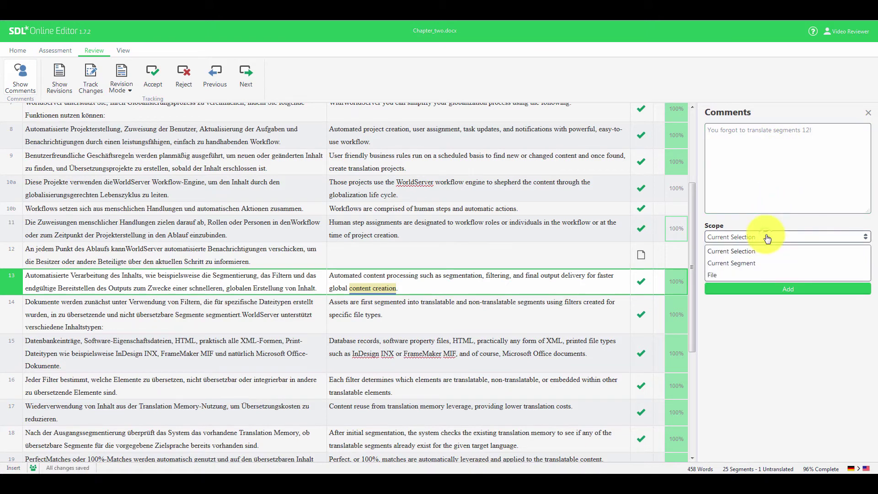
left_click(767, 236)
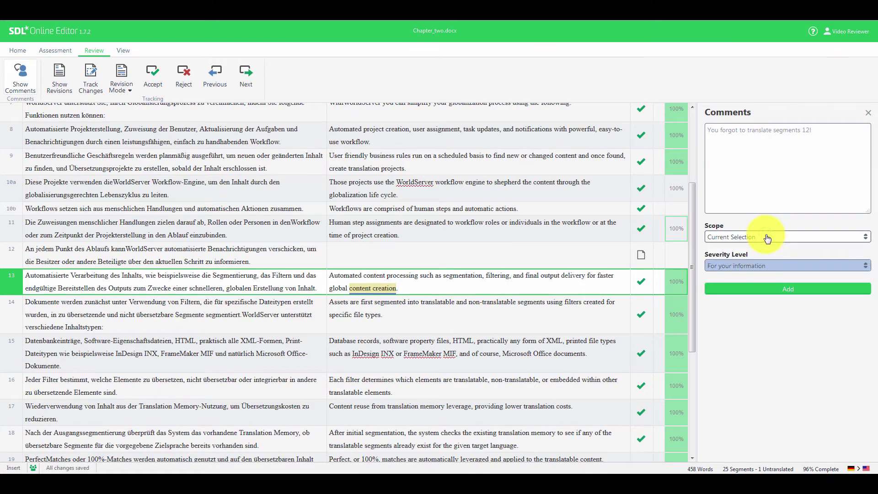
left_click(762, 266)
left_click(758, 292)
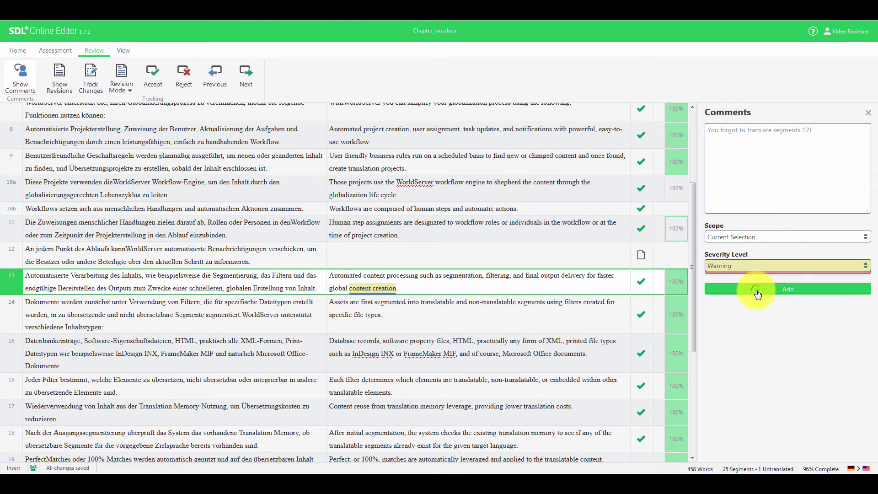
left_click(758, 294)
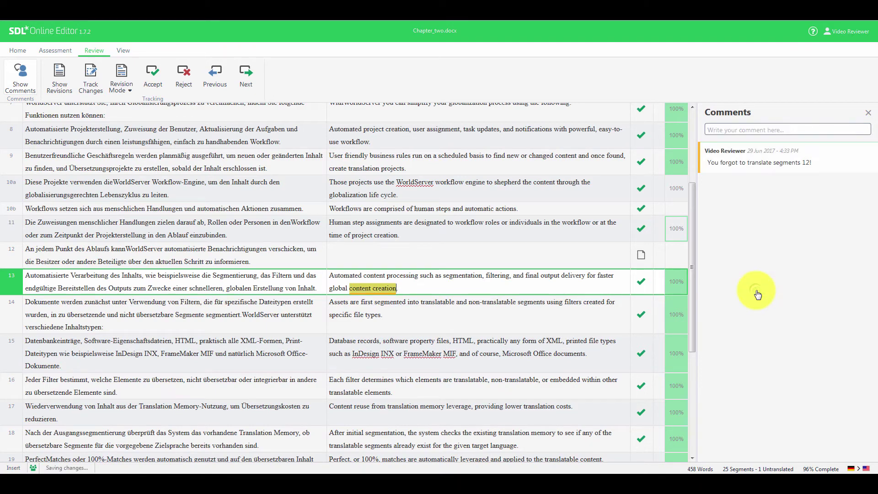
Correct the comment to 'You forgot to translate segment 12!' and save it.
left_click(771, 164)
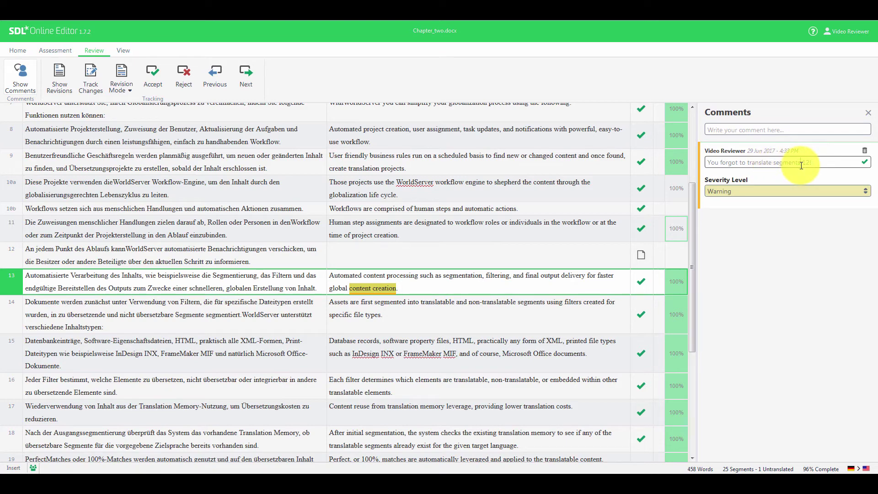
left_click(800, 166)
key("BackSpace")
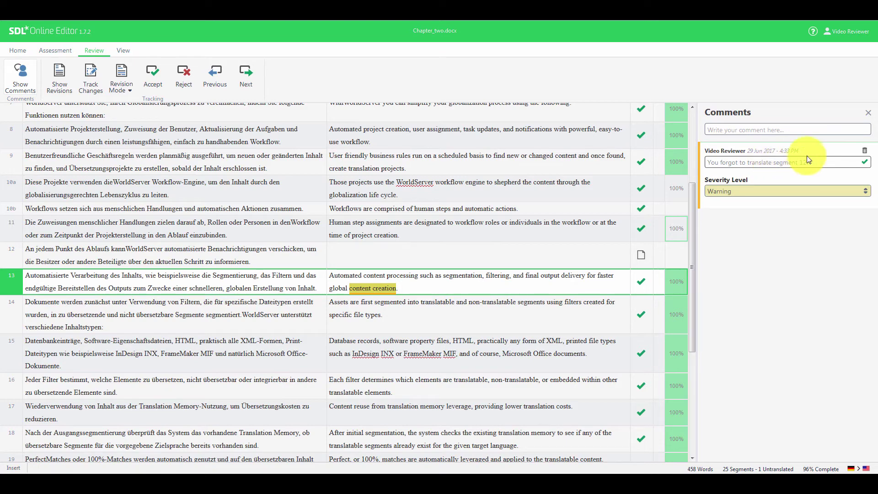
left_click(866, 162)
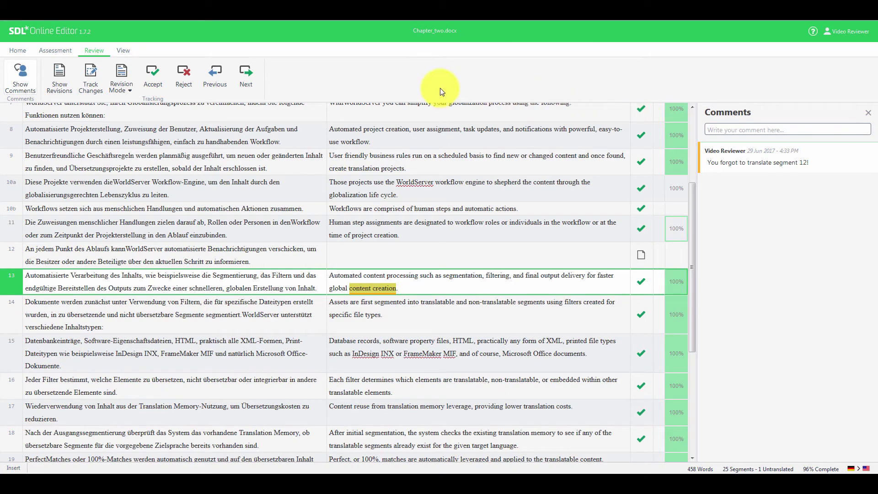
Show the TQA panel and start an assessment on 'shepherd the content' in segment 10a.
left_click(55, 50)
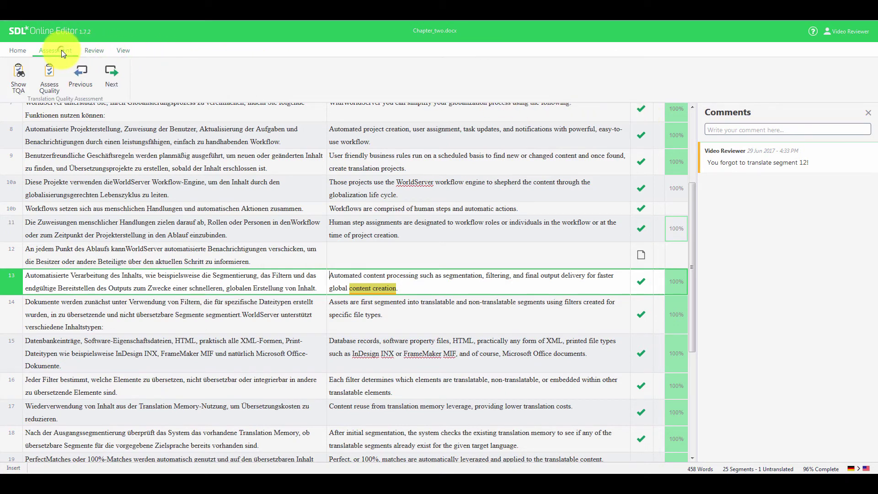
left_click(20, 77)
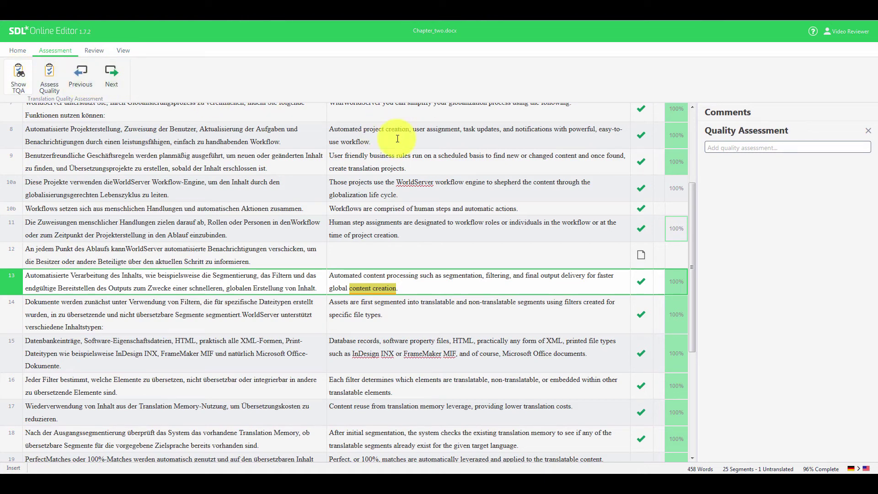
left_click_drag(496, 181, 554, 162)
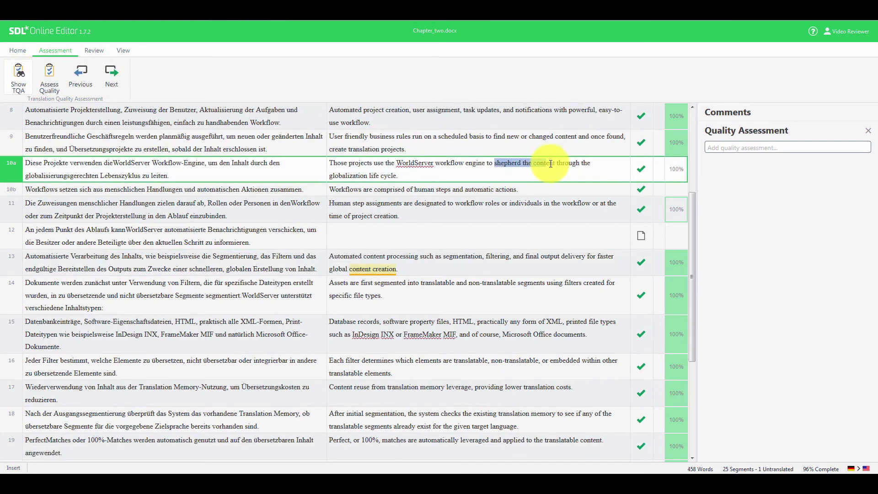
left_click(49, 77)
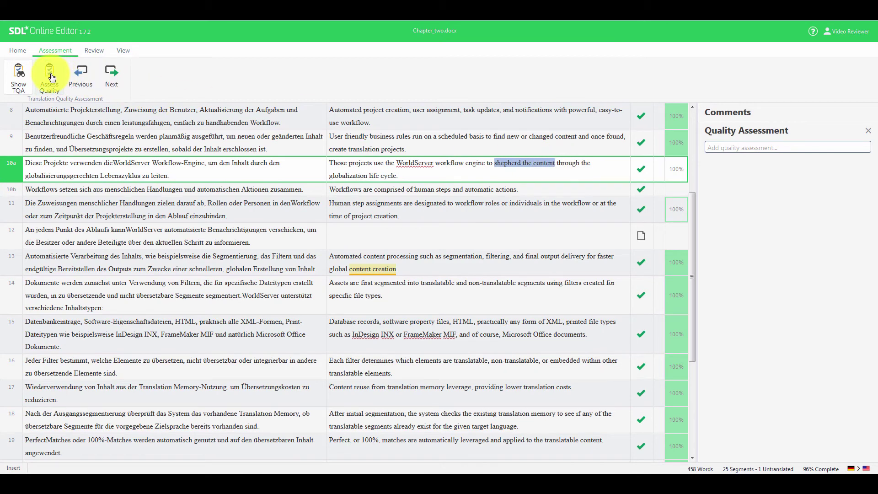
Add the assessment 'This shounds slightly odd.' with category UnitTestReviewModelErrType1.1 and severity UnitTestReviewModelErrSeverity1.1.
left_click(759, 146)
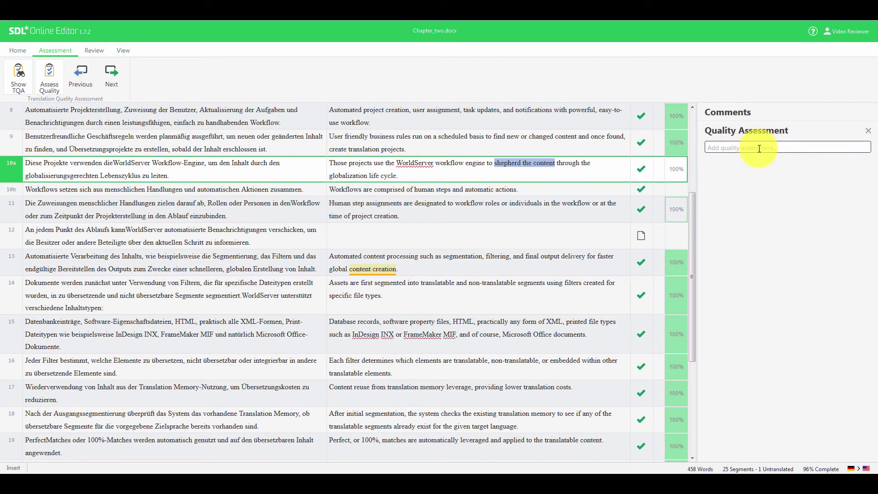
left_click(724, 145)
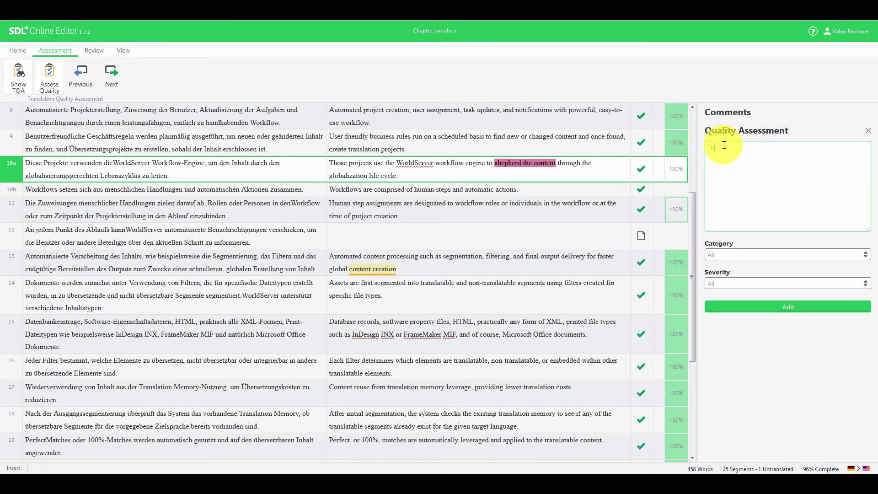
type("This shounds slightly odd.")
left_click(745, 254)
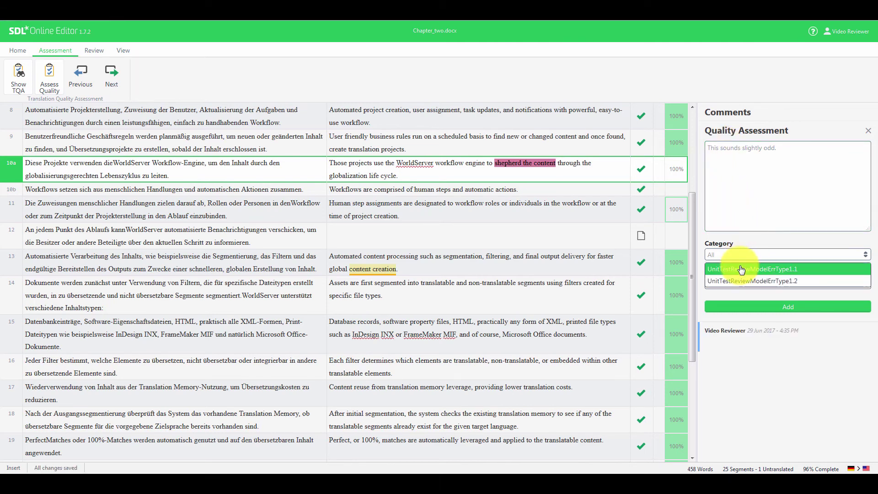
left_click(736, 269)
left_click(739, 284)
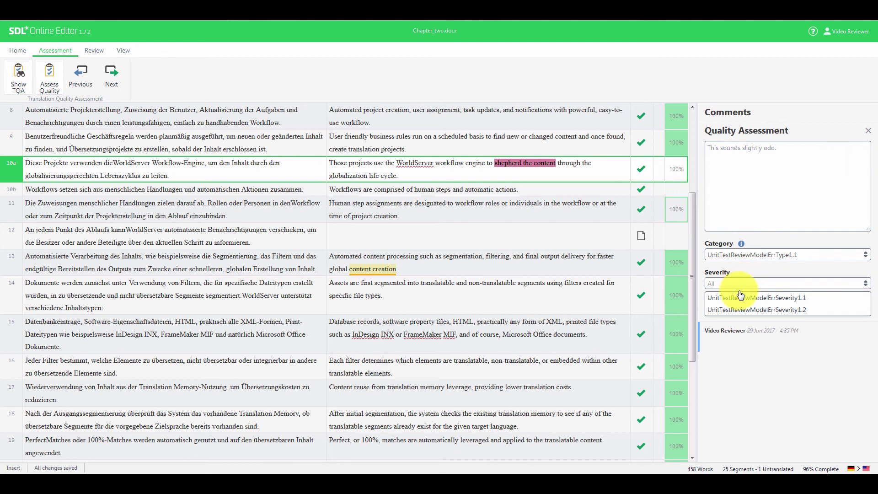
left_click(740, 297)
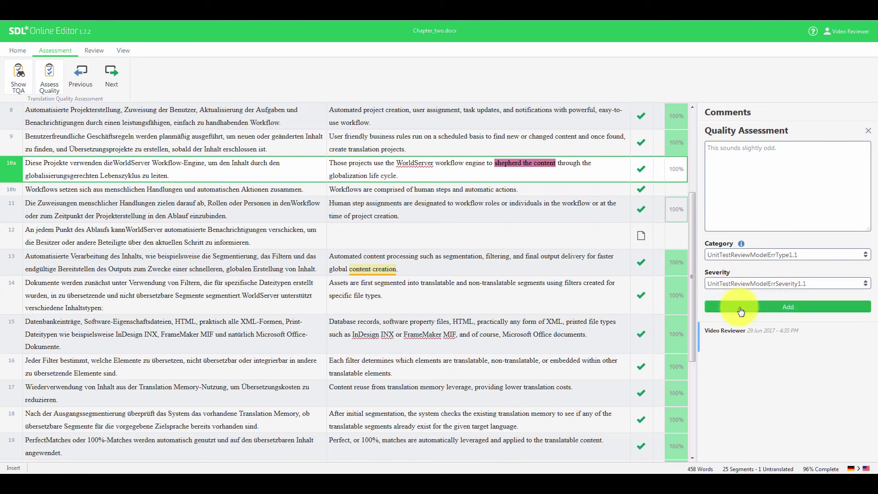
left_click(741, 308)
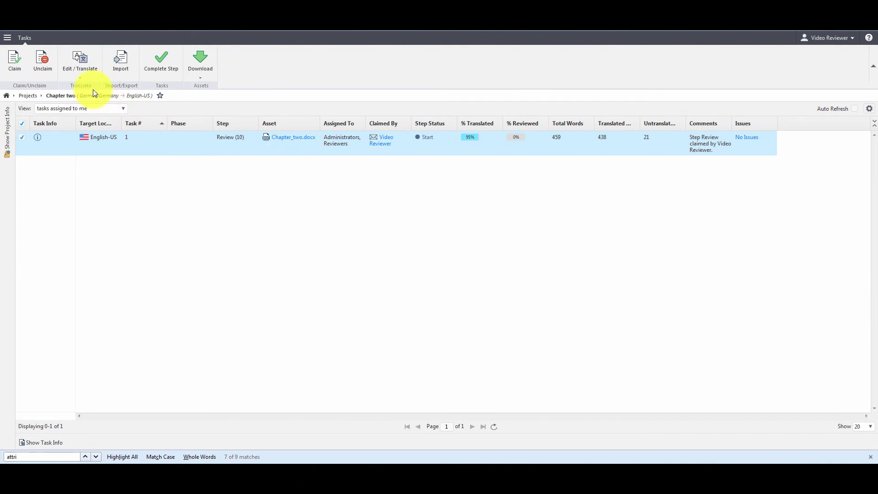
Unclaim the Chapter_two.docx review task, then complete its Review step toward SavetoWS.
left_click(43, 68)
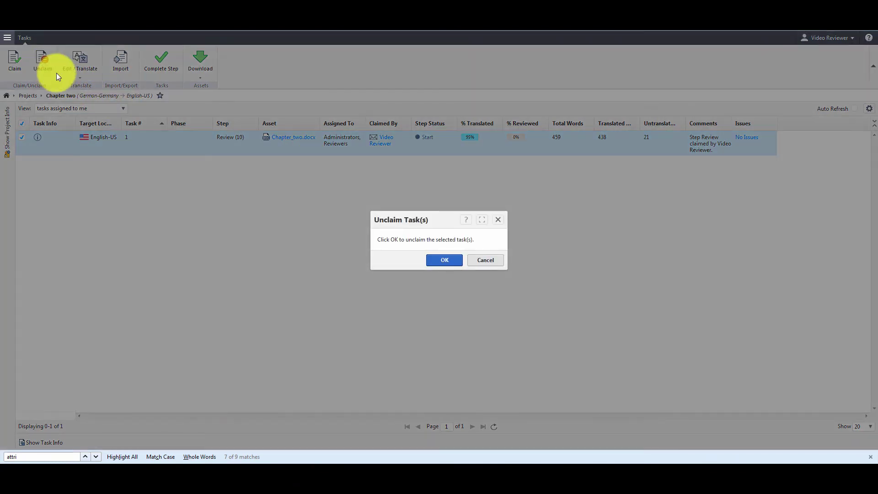
left_click(453, 260)
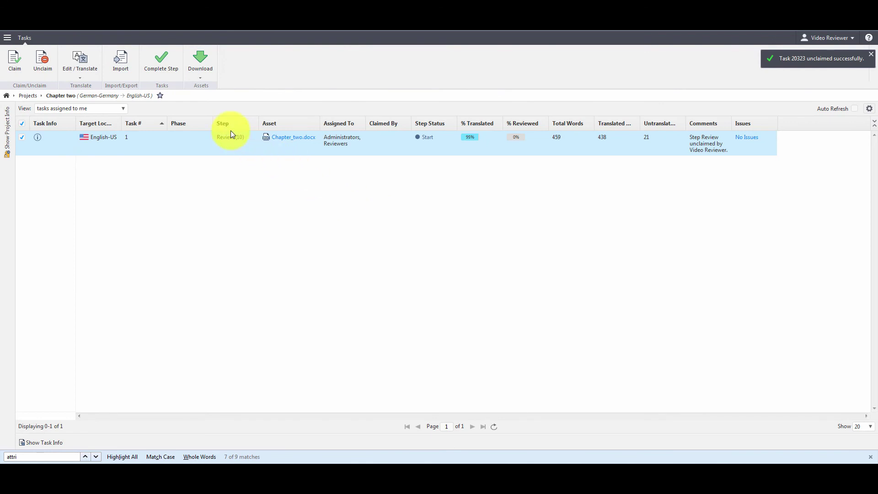
left_click(163, 69)
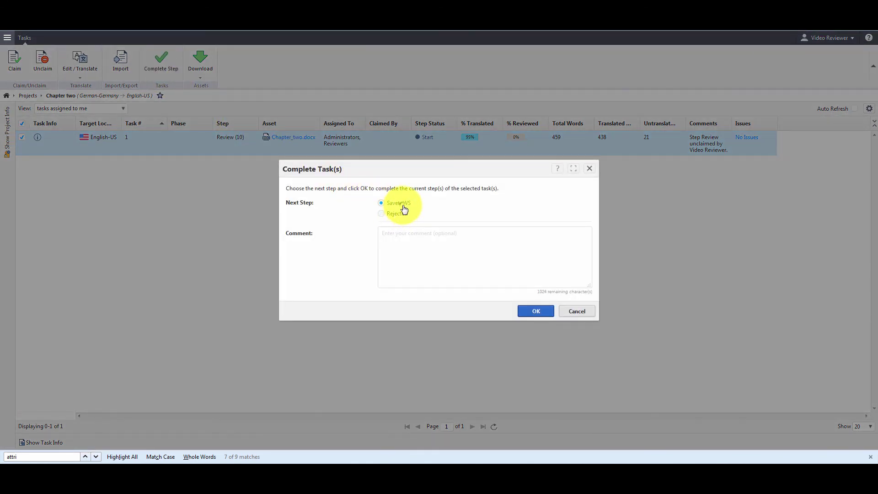
left_click(397, 204)
left_click(533, 311)
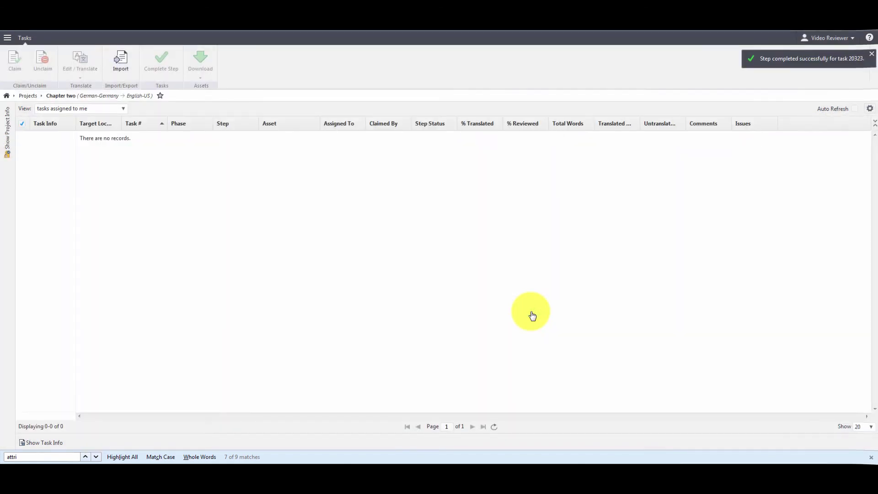